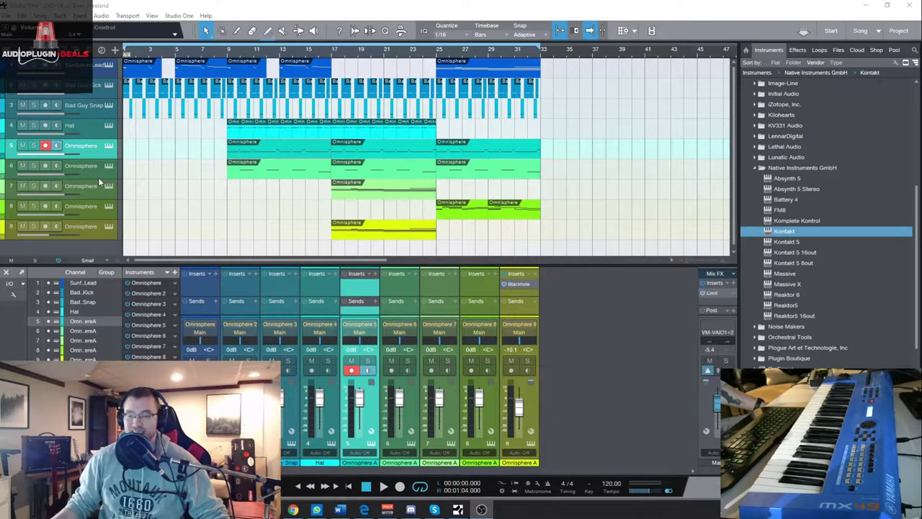
# Step: Close the Omnisphere window, select the Sunflower Lead track, and open its part in the note editor
pyautogui.click(109, 147)
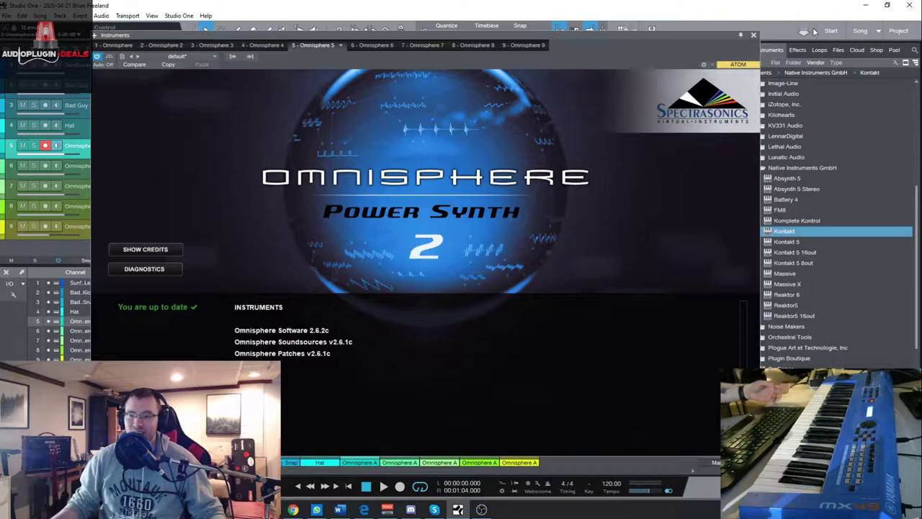
pyautogui.click(754, 35)
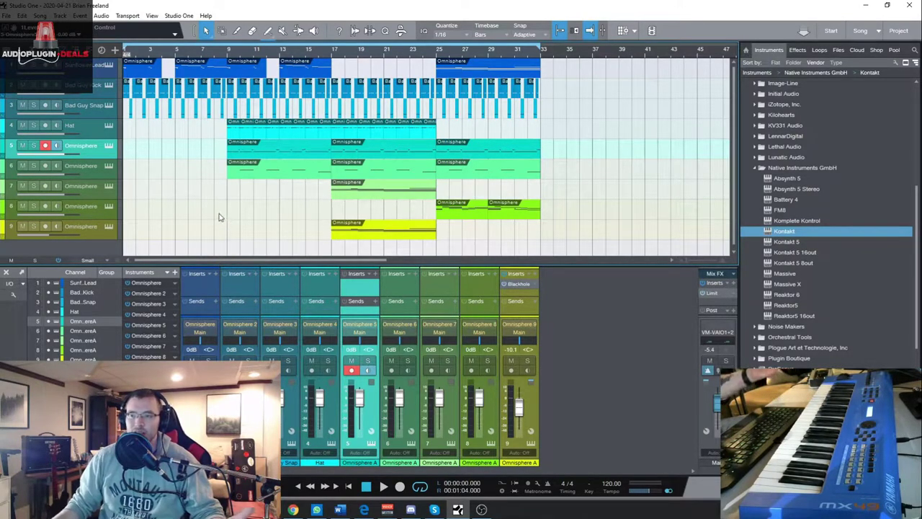
pyautogui.click(101, 92)
pyautogui.click(95, 72)
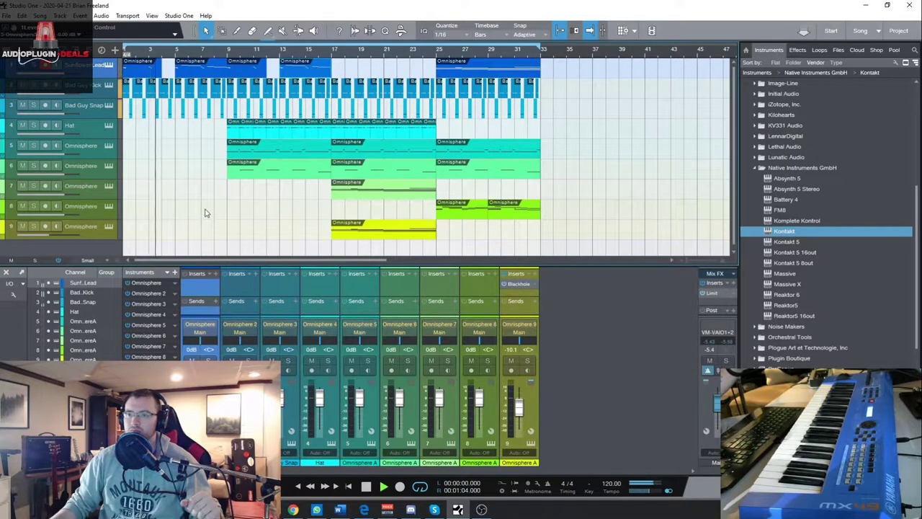
pyautogui.click(211, 72)
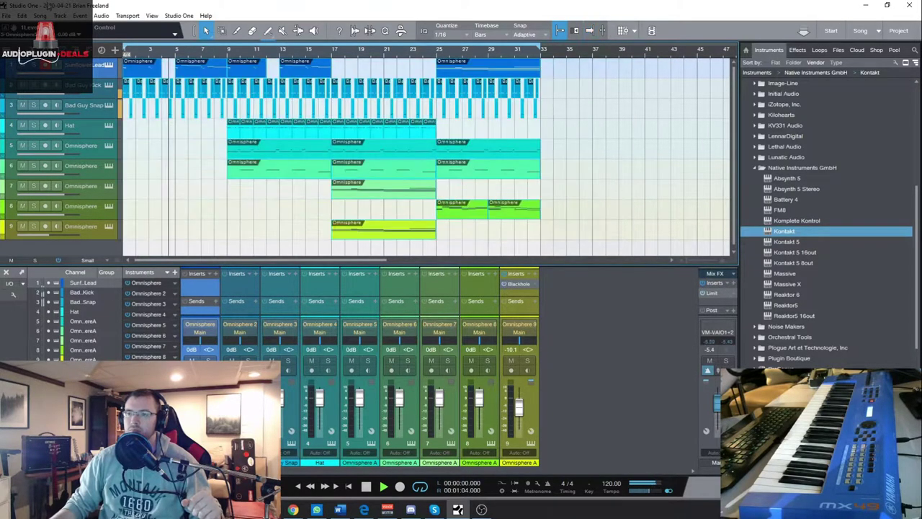
pyautogui.doubleClick(210, 72)
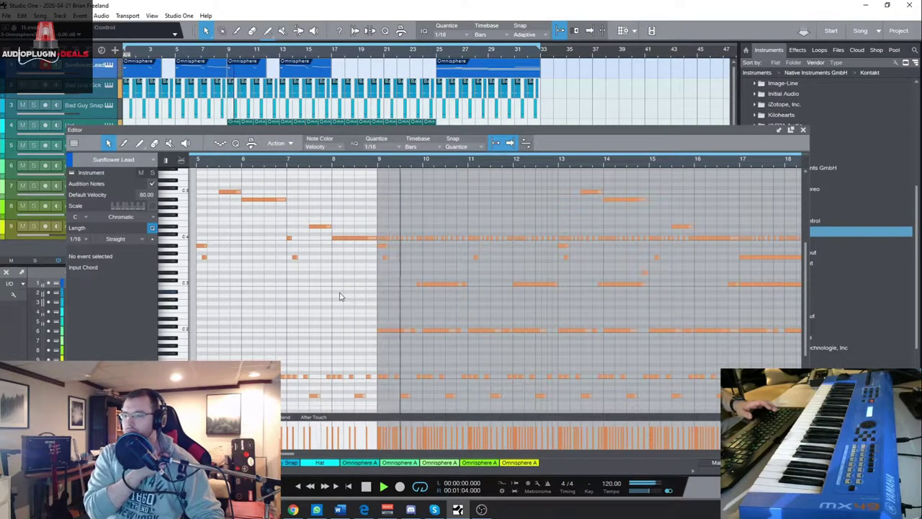
# Step: Nudge the note editor up-left and scroll the Sunflower Lead notes through to bar 33
pyautogui.click(401, 267)
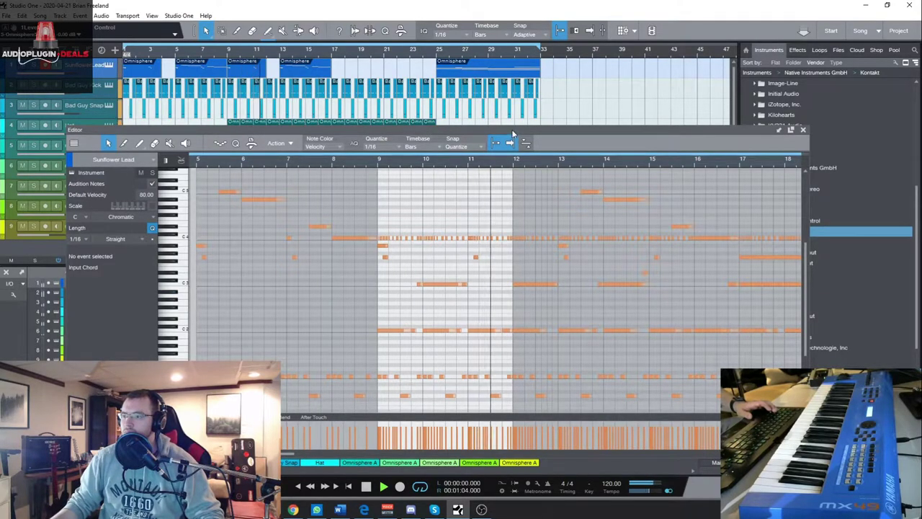
pyautogui.moveTo(432, 130); pyautogui.dragTo(412, 124)
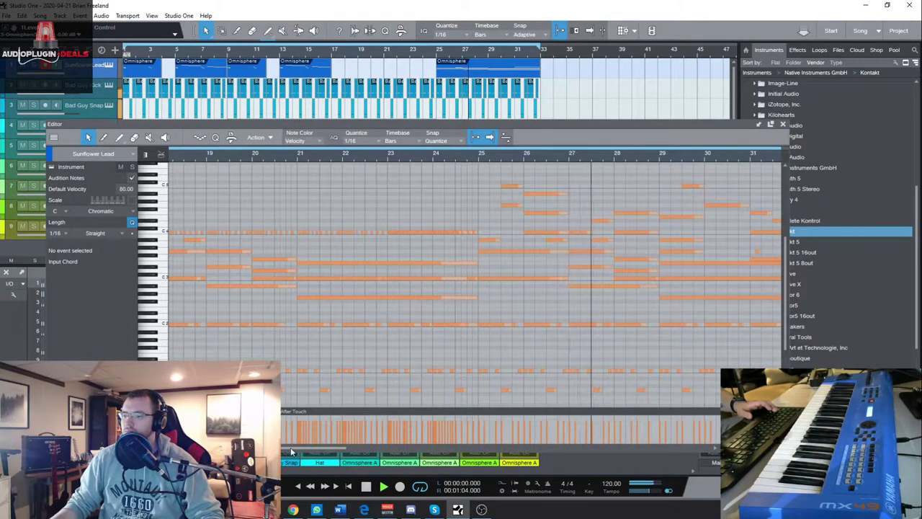
pyautogui.moveTo(292, 447); pyautogui.dragTo(329, 455)
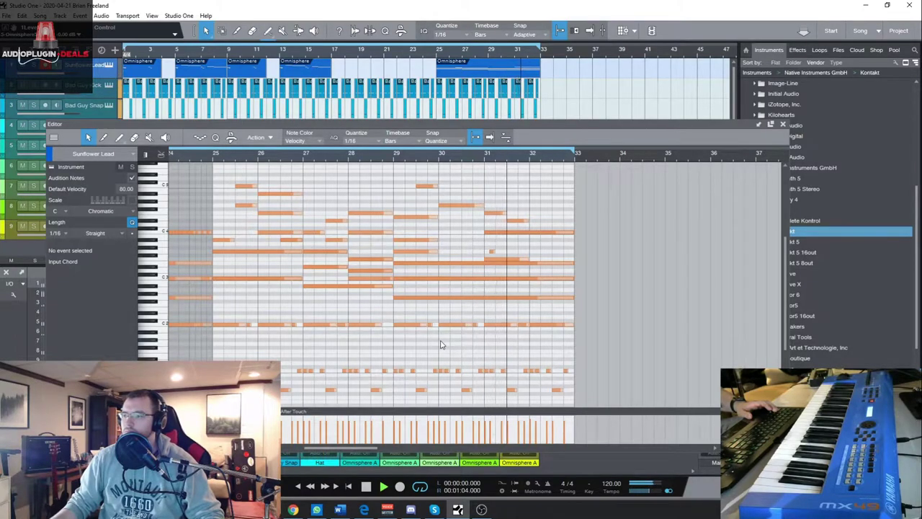
# Step: Close the editor, solo the lead, stop playback, and open track 2's Omnisphere window
pyautogui.click(783, 124)
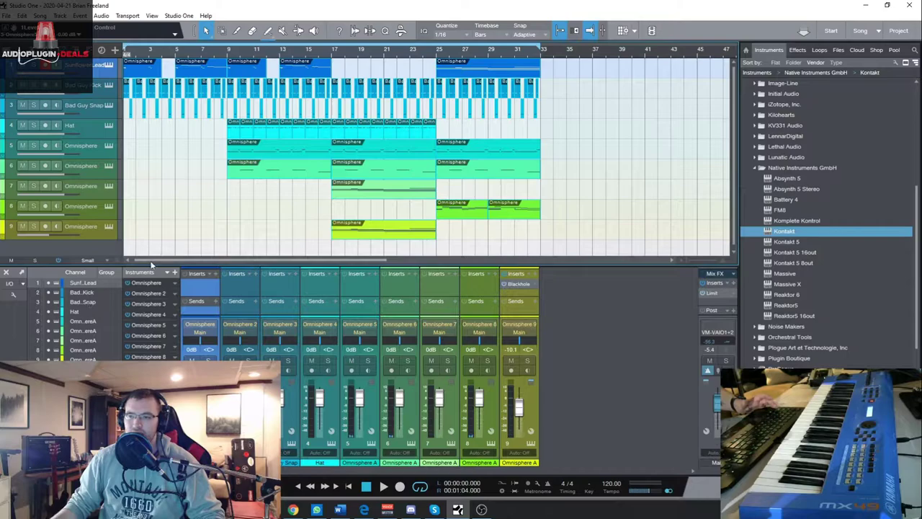
pyautogui.hotkey('shift', 's')
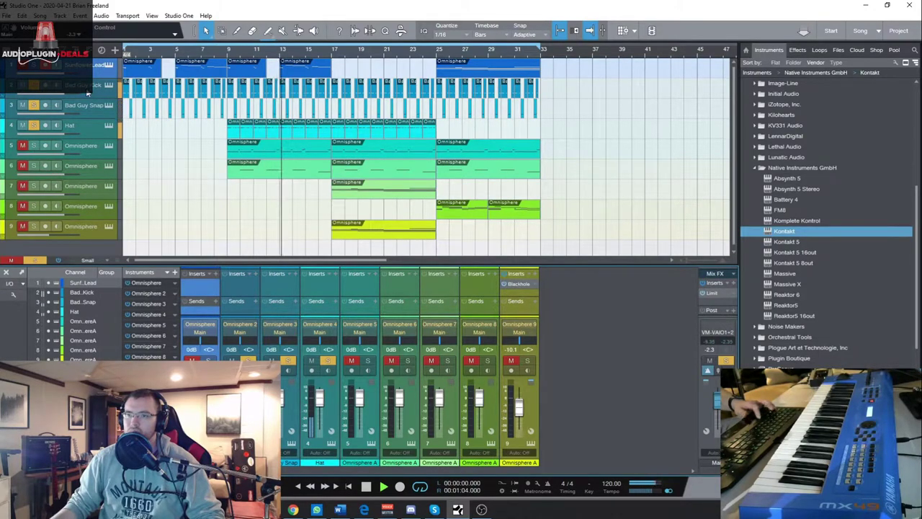
pyautogui.press('space')
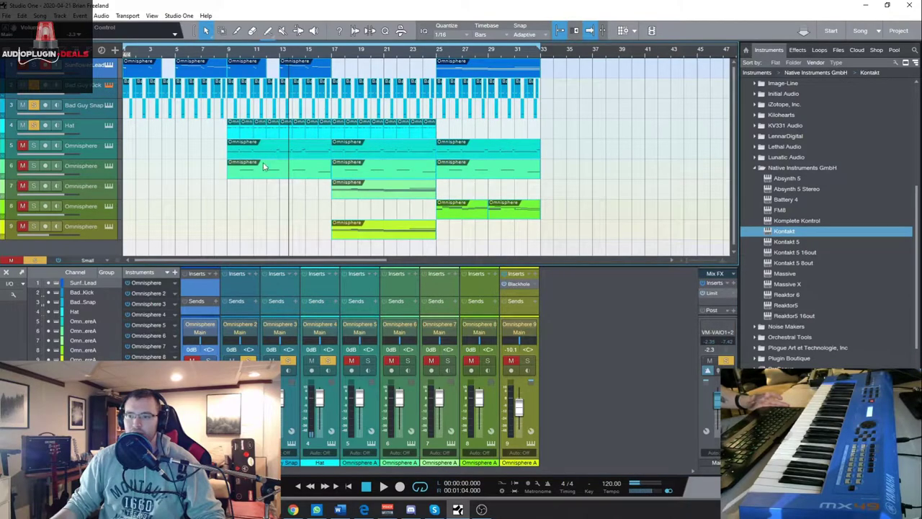
pyautogui.click(108, 84)
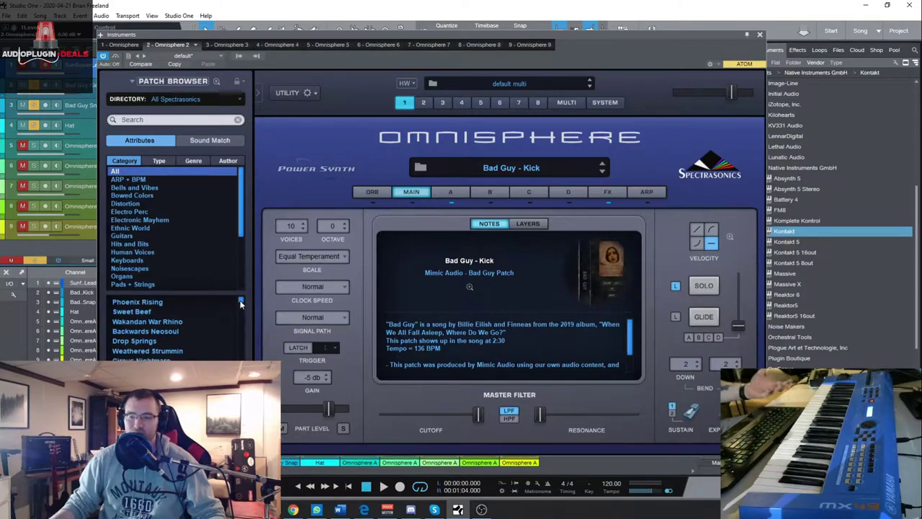
# Step: Switch the patch browser to the Mimic Audio - Beautiful People user directory, keeping Bad Guy - Kick loaded
pyautogui.click(238, 102)
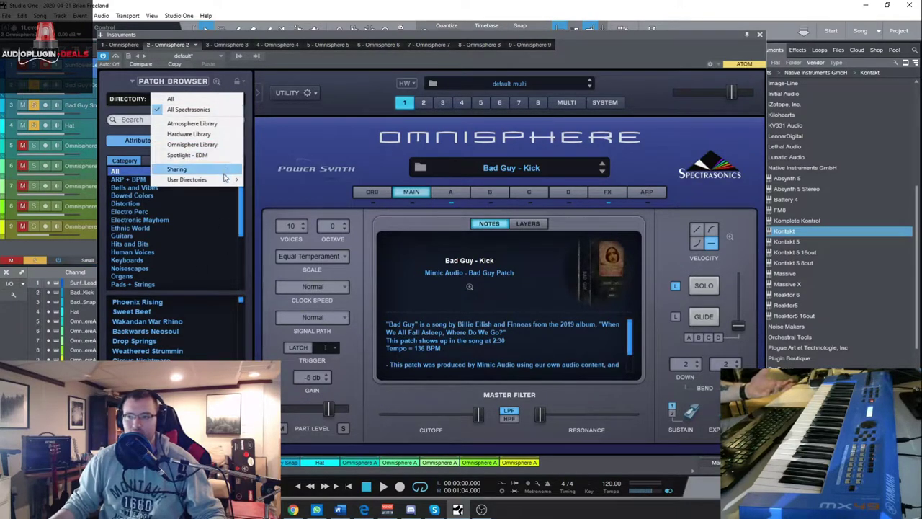
pyautogui.moveTo(225, 184)
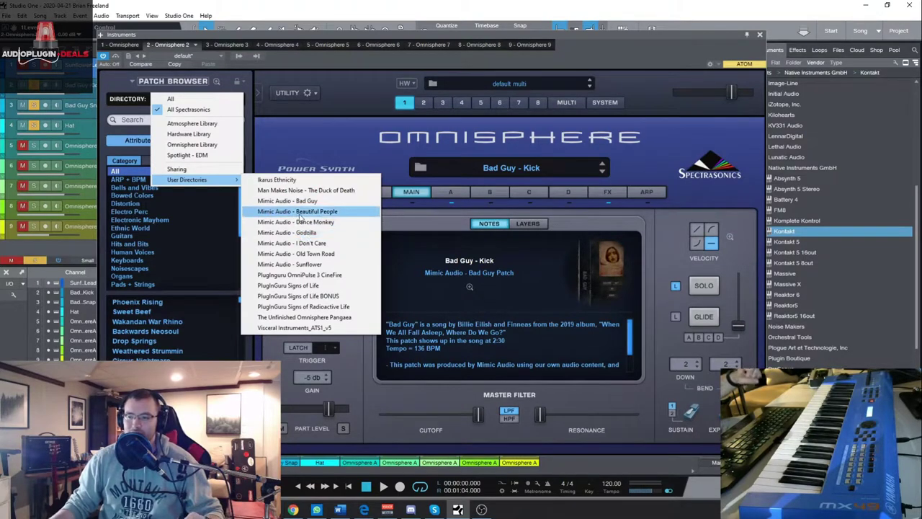
pyautogui.click(298, 211)
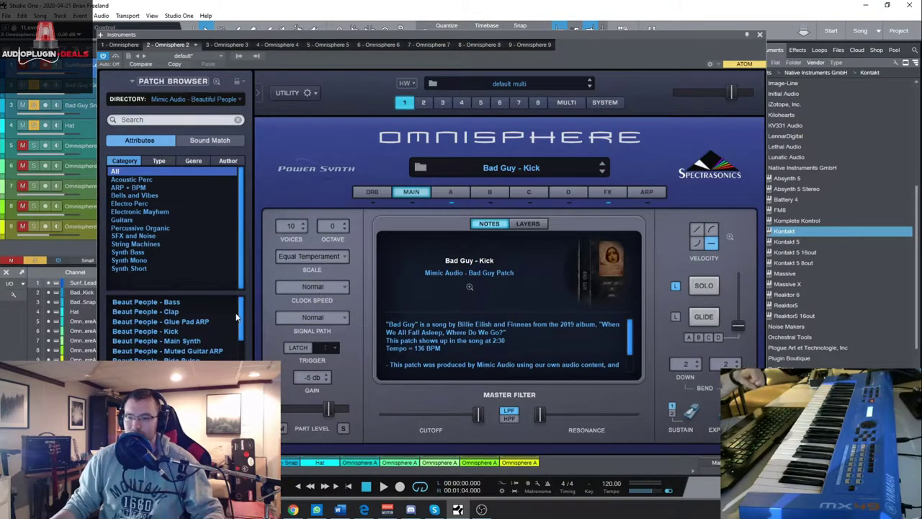
pyautogui.click(234, 100)
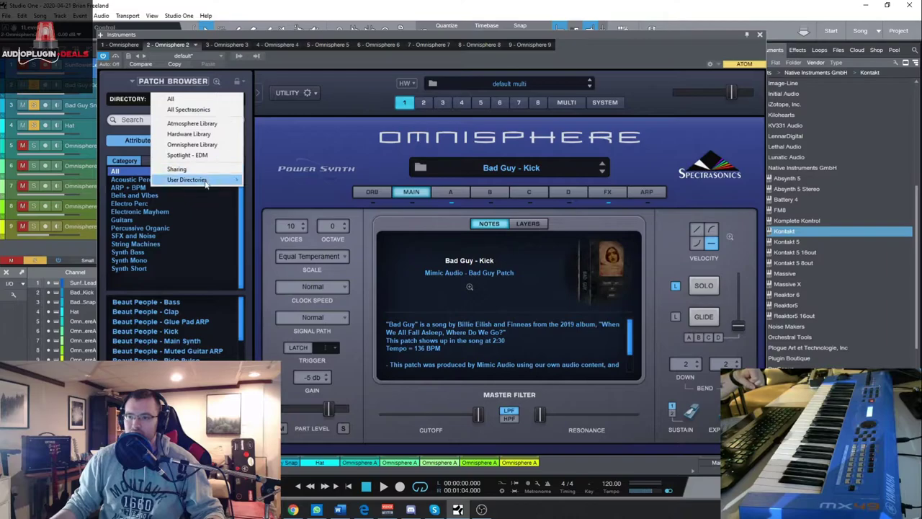
pyautogui.moveTo(206, 180)
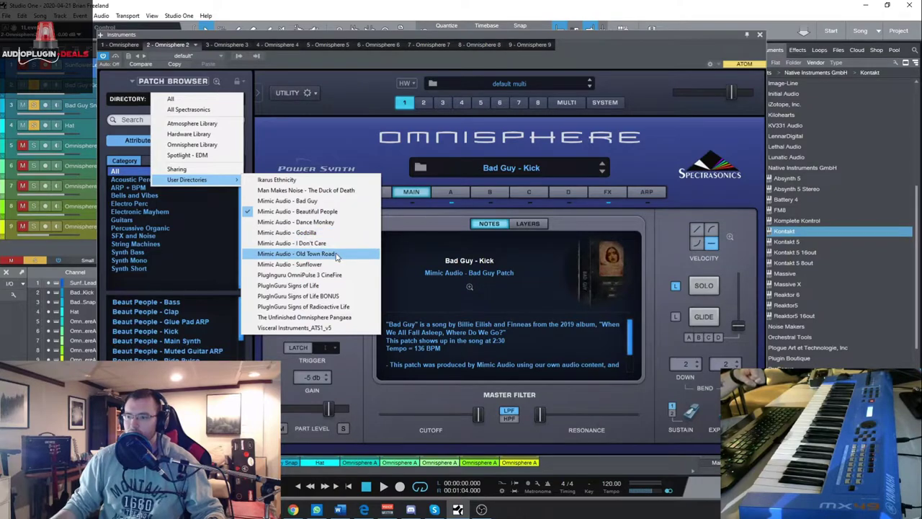
pyautogui.click(374, 41)
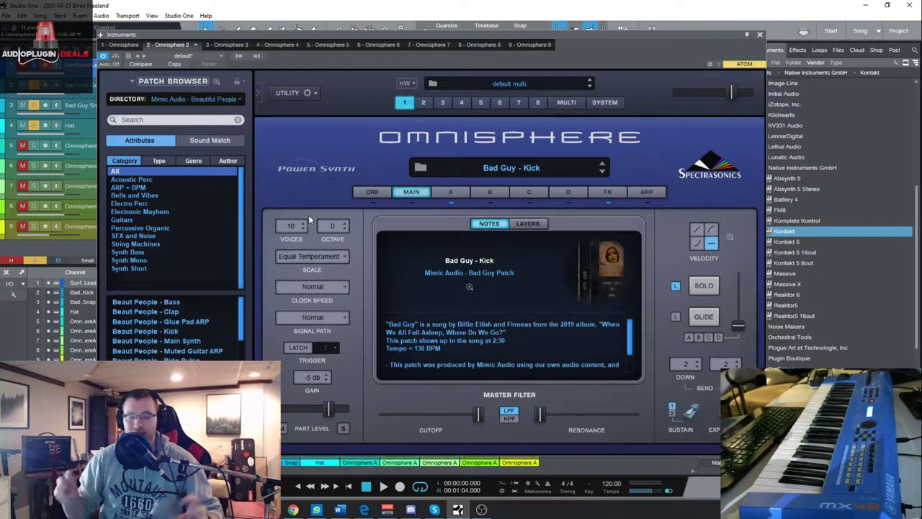
# Step: Close Omnisphere, select track 5 and solo it
pyautogui.click(760, 36)
pyautogui.click(92, 129)
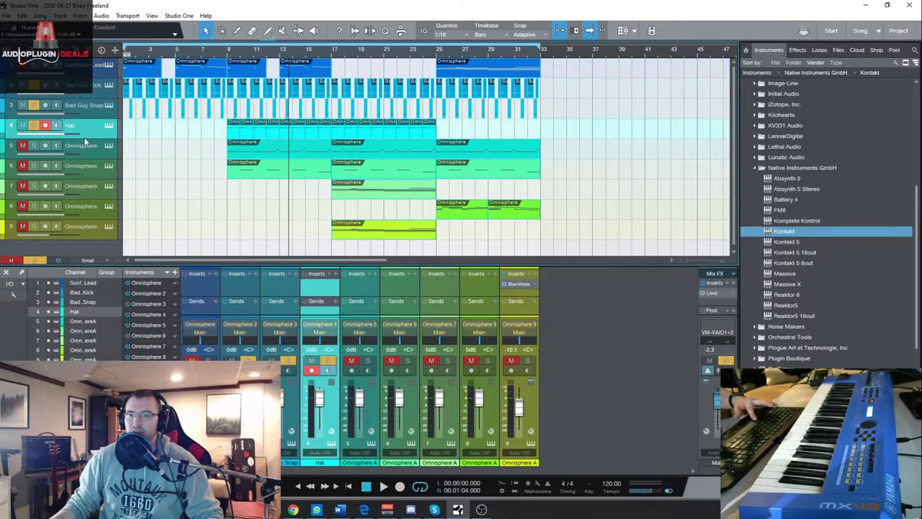
pyautogui.click(88, 151)
pyautogui.click(33, 147)
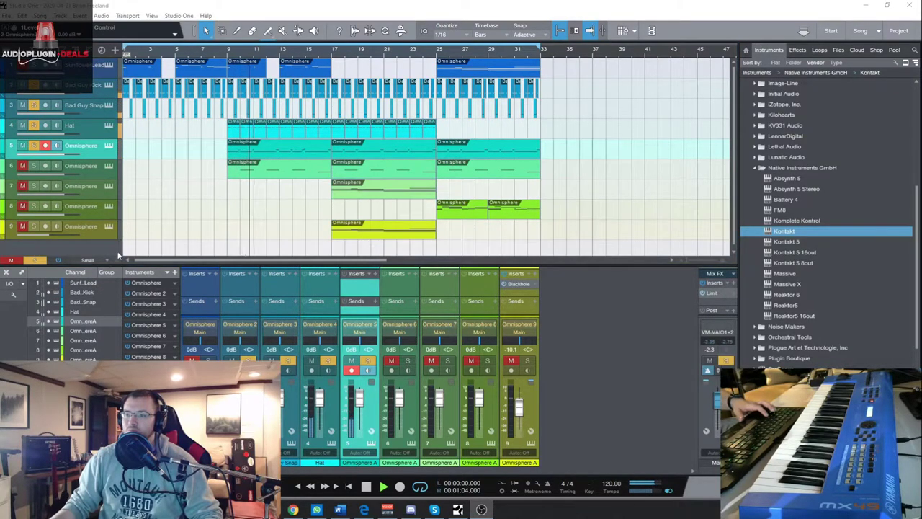
# Step: Review track 5's notes in the editor, then open track 6's clip and return to the Mixer
pyautogui.press('F2')
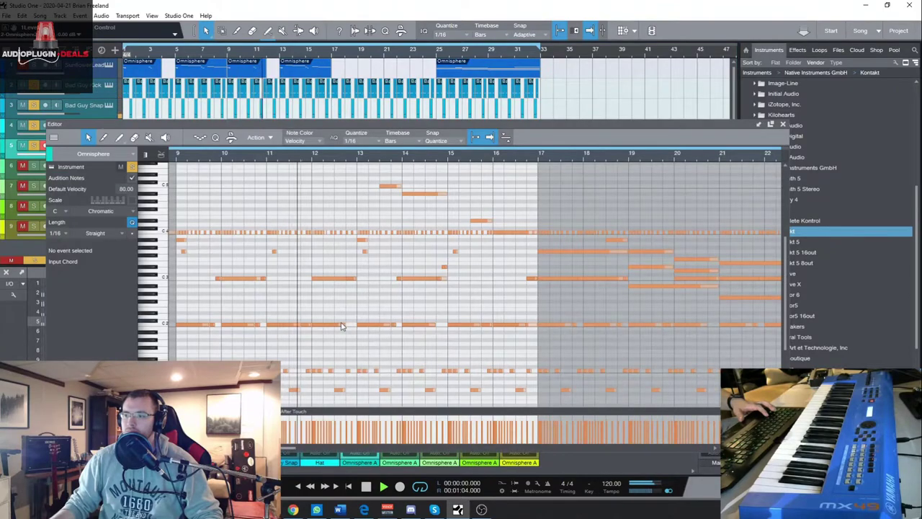
pyautogui.click(782, 125)
pyautogui.doubleClick(297, 160)
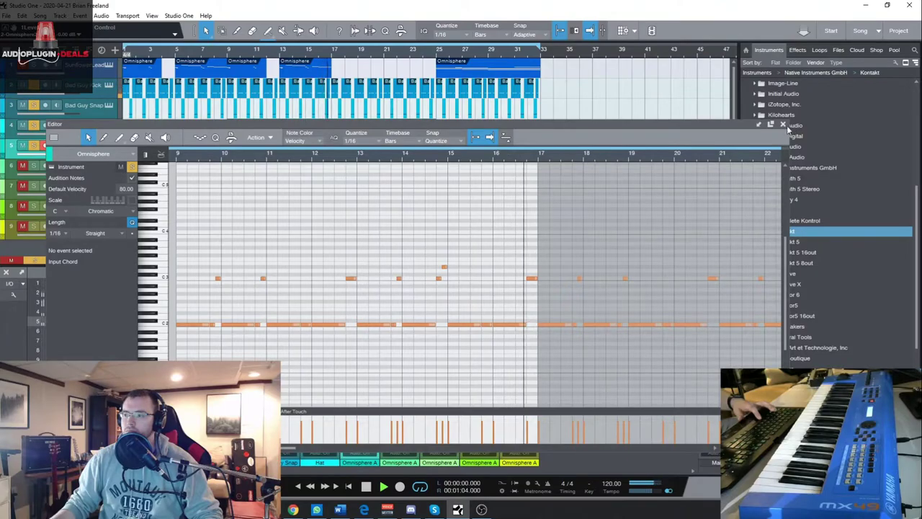
pyautogui.click(783, 124)
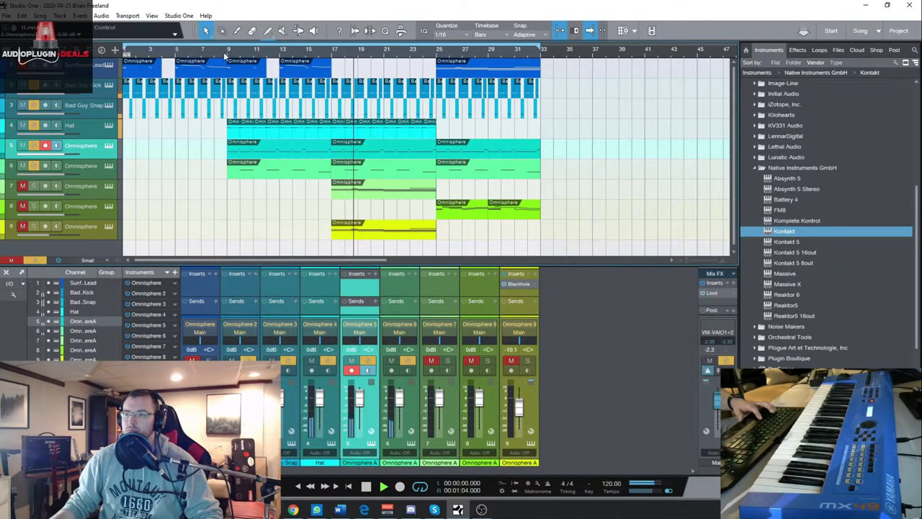
pyautogui.doubleClick(373, 168)
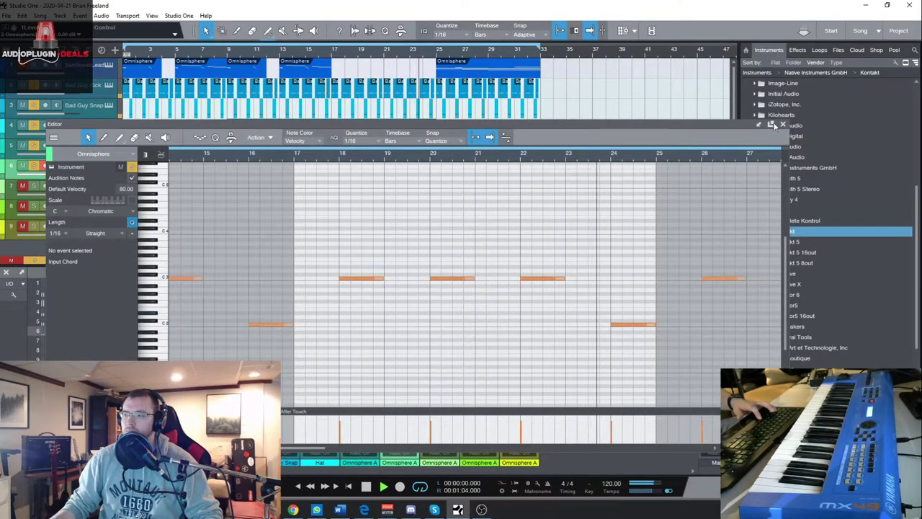
pyautogui.press('F3')
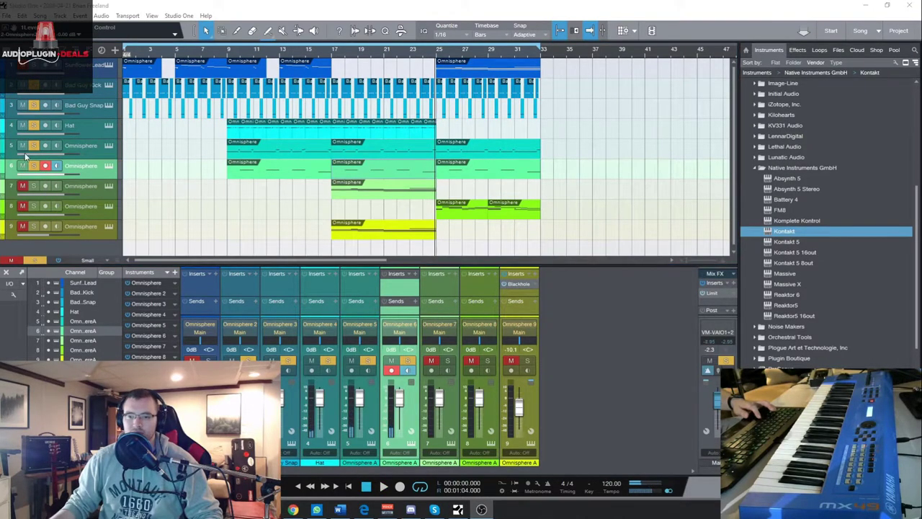
# Step: Review track 6's Beaut People_Mut8 - Artsy Fuzz ARP patch, close it, and return to zero
pyautogui.click(108, 169)
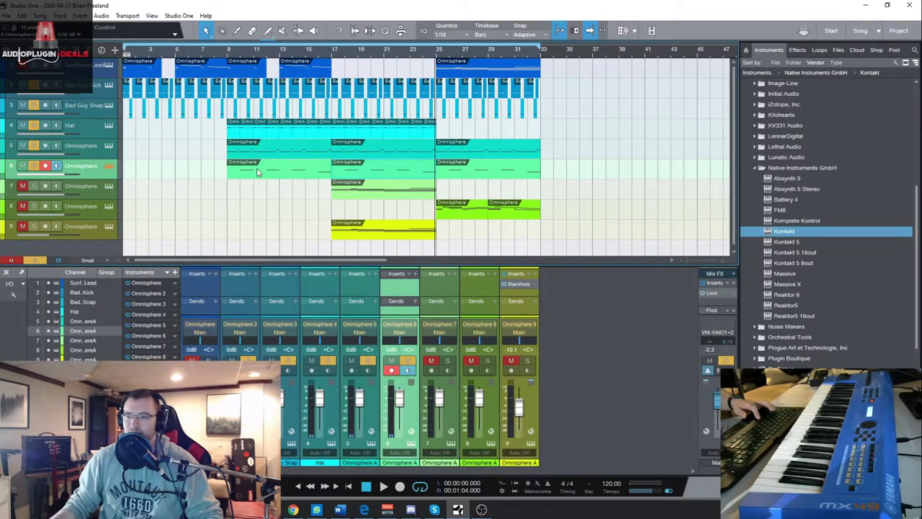
pyautogui.press('F11')
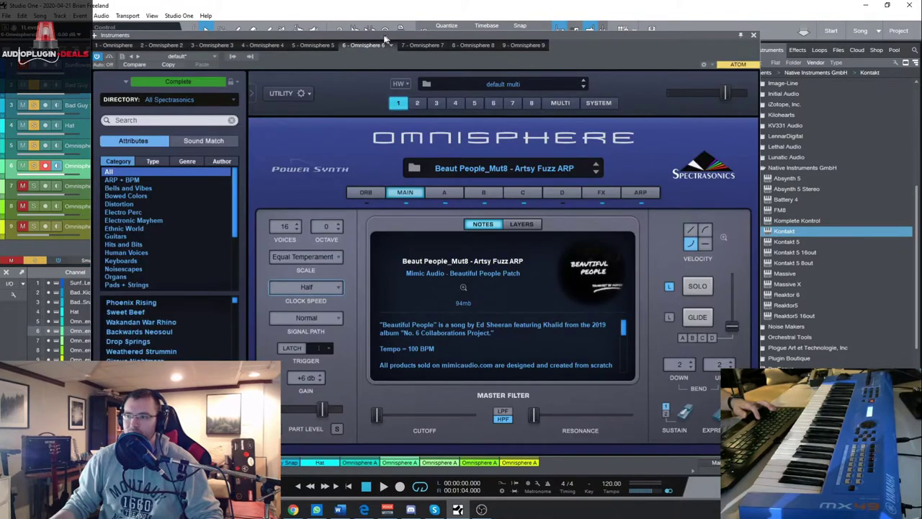
pyautogui.moveTo(383, 35); pyautogui.dragTo(361, 30)
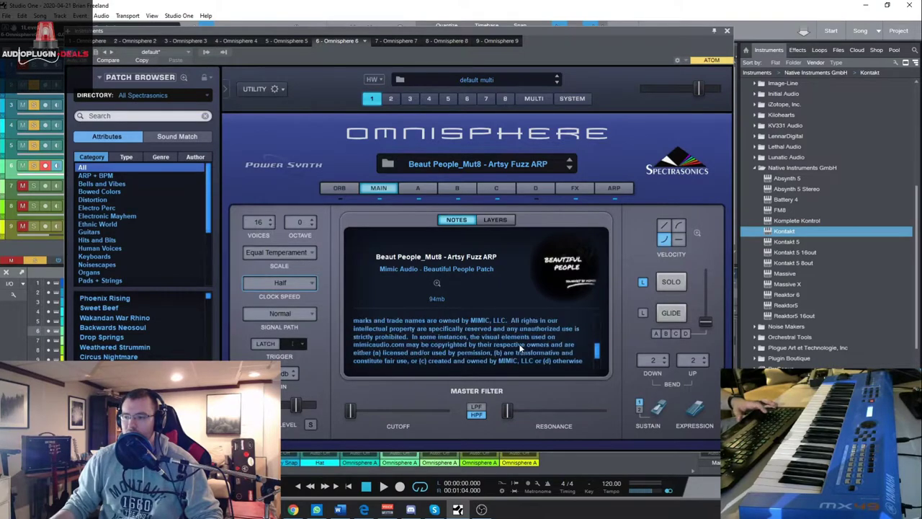
pyautogui.click(727, 31)
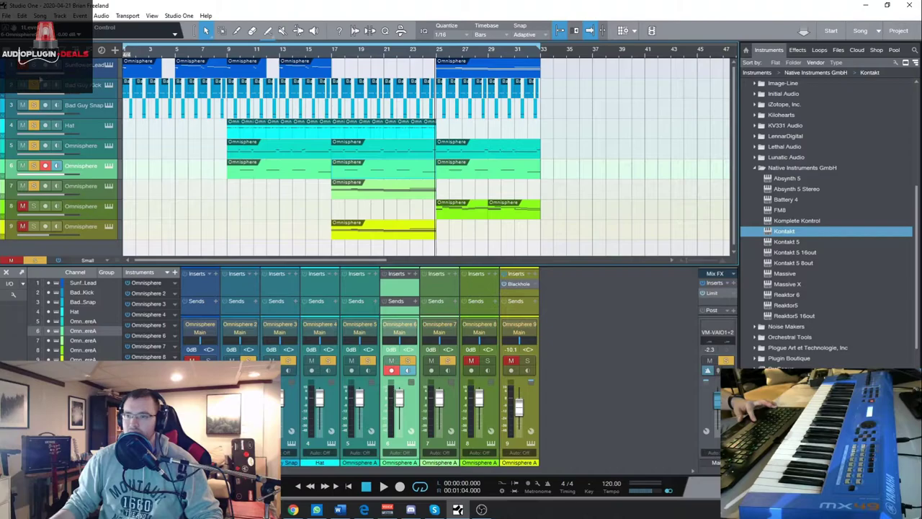
pyautogui.click(299, 487)
pyautogui.click(100, 74)
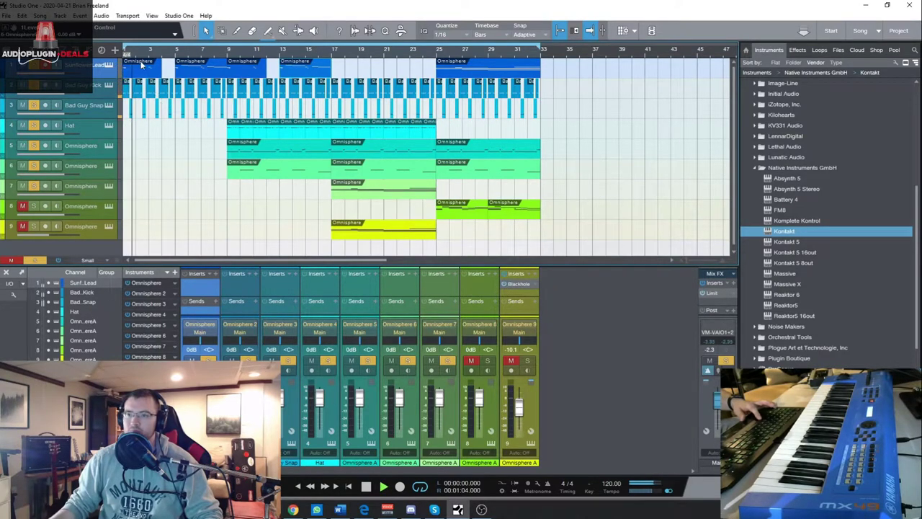
pyautogui.doubleClick(142, 65)
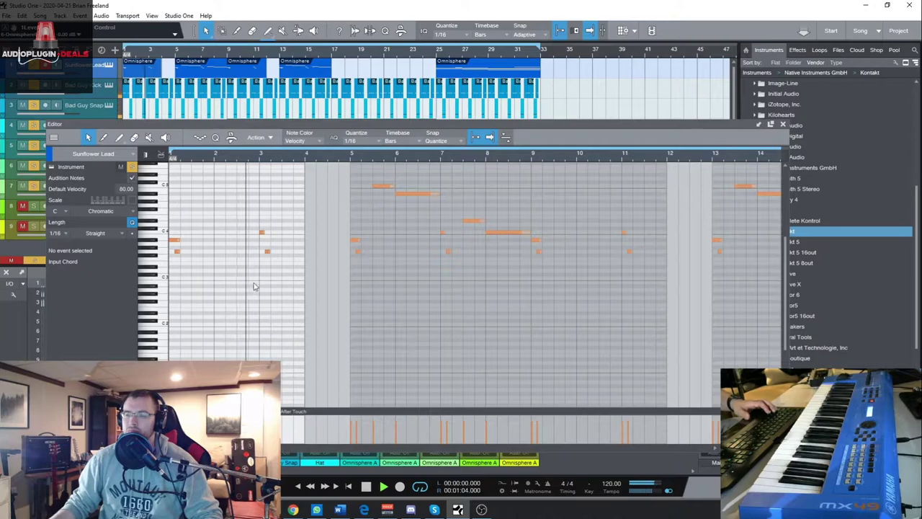
pyautogui.scroll(2, 254, 283)
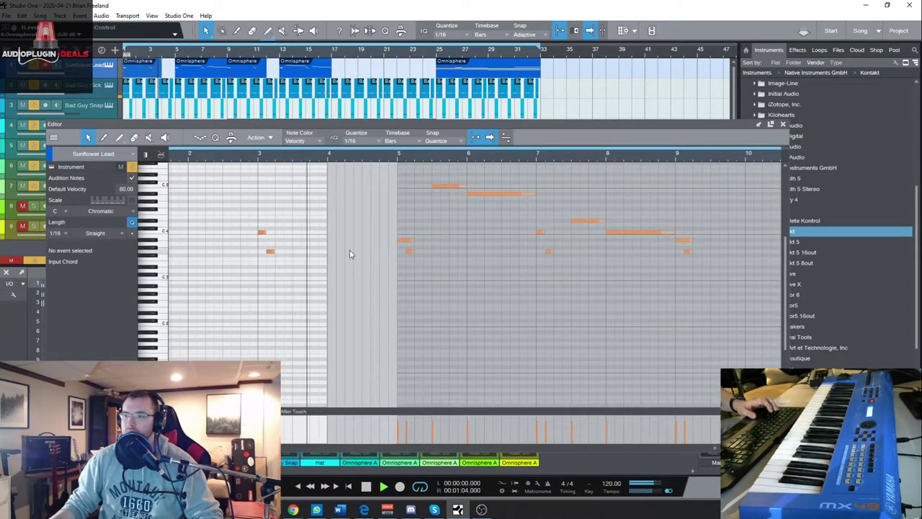
pyautogui.click(433, 285)
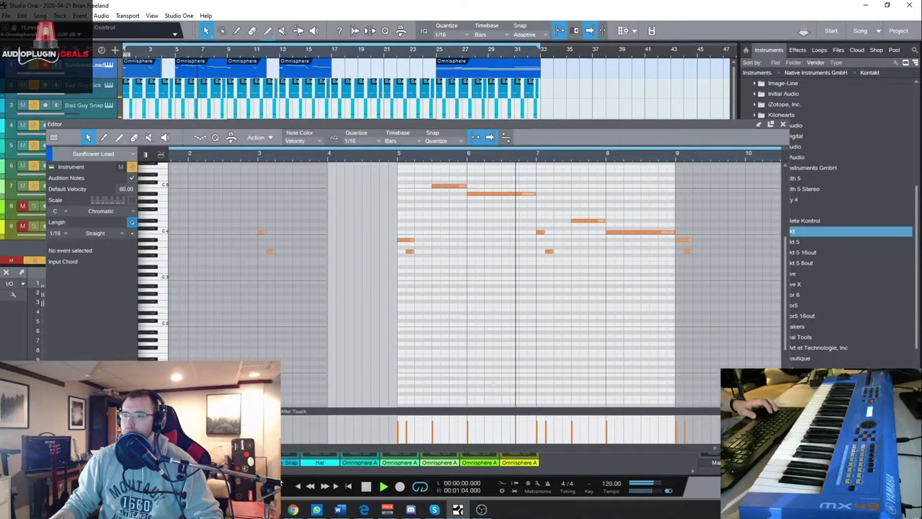
pyautogui.hscroll(5, 468, 281)
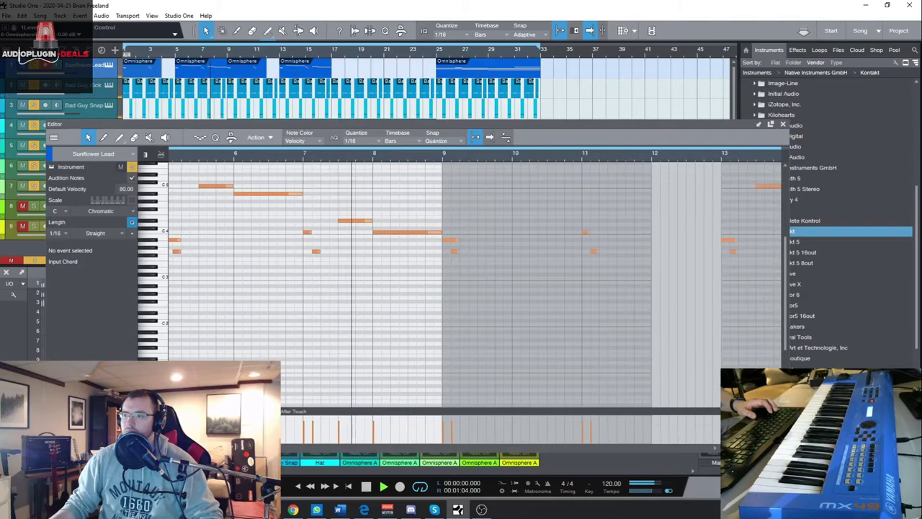
pyautogui.hscroll(1, 468, 281)
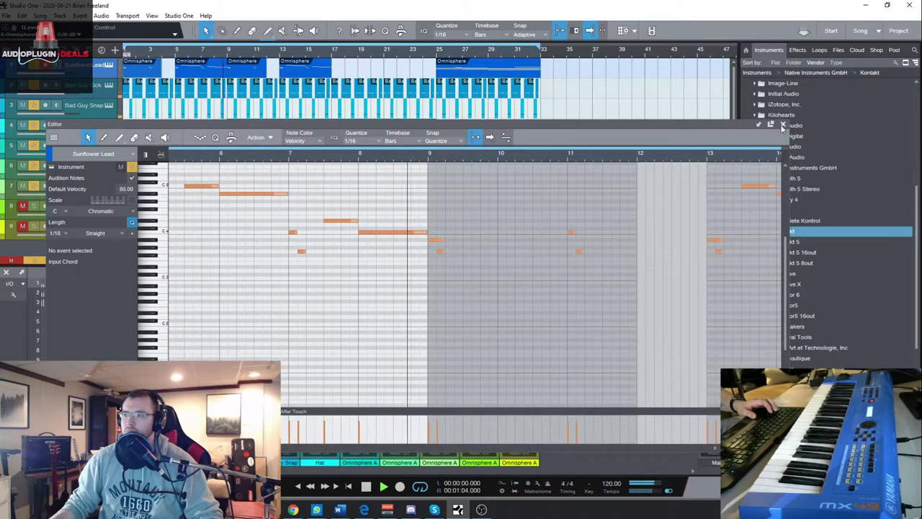
pyautogui.click(783, 126)
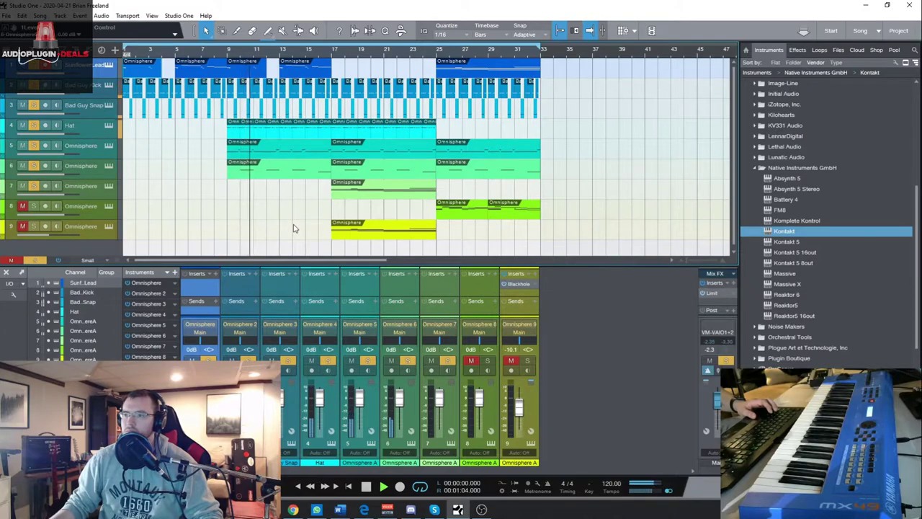
pyautogui.click(288, 134)
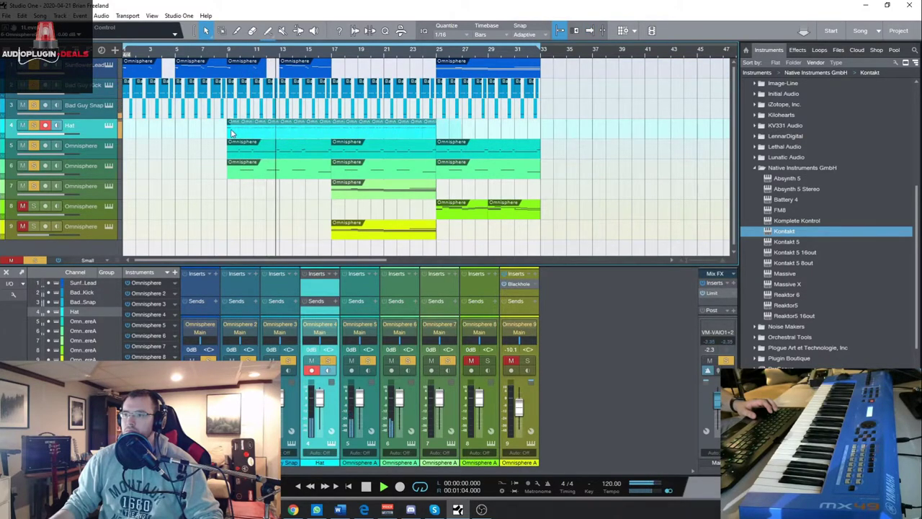
pyautogui.doubleClick(267, 132)
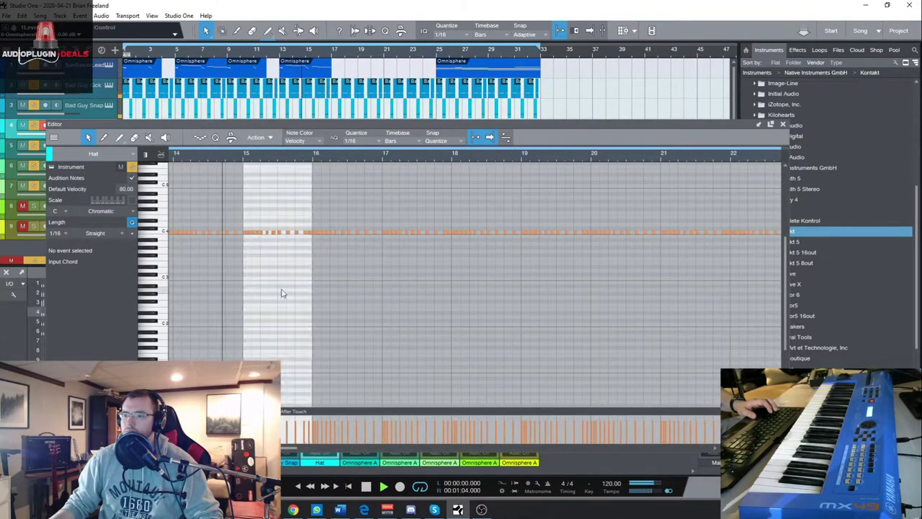
pyautogui.press('e')
pyautogui.press('e')
pyautogui.press('e')
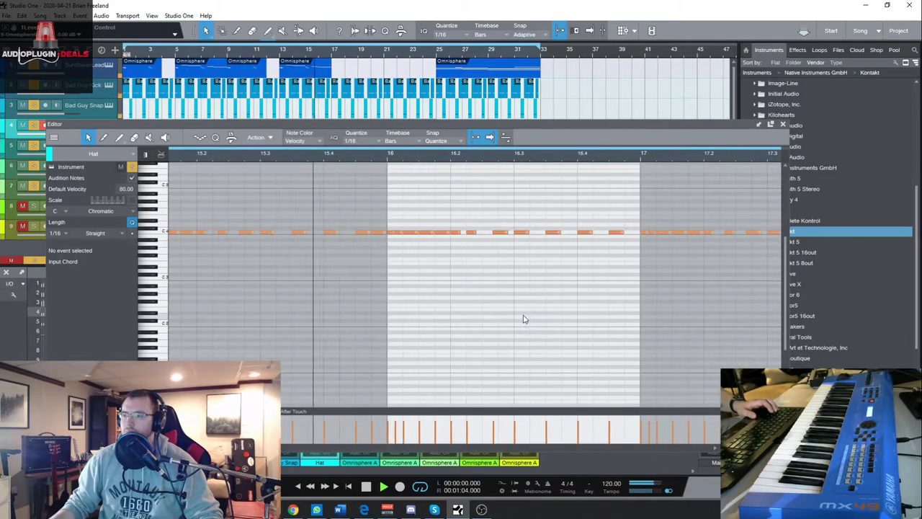
pyautogui.click(783, 124)
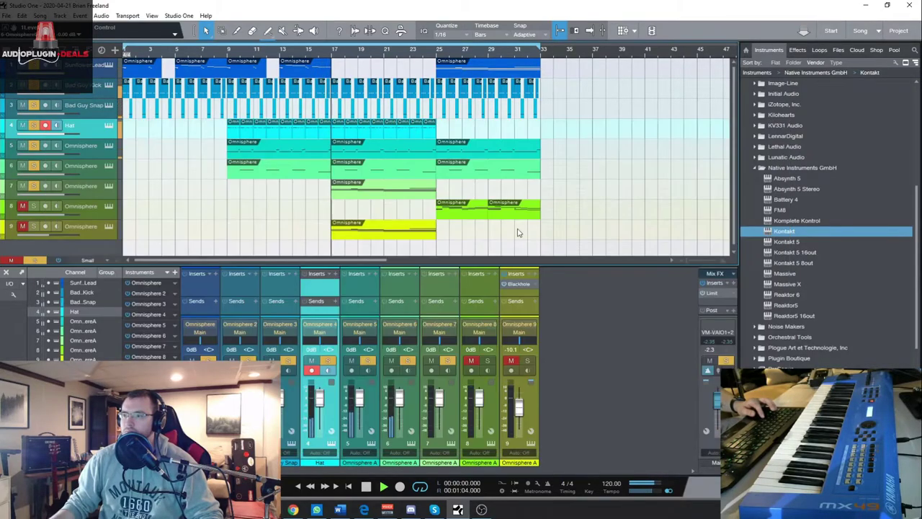
# Step: Open track 7's chord notes, move the editor aside, and show its Key Heaven 1 patch
pyautogui.doubleClick(369, 193)
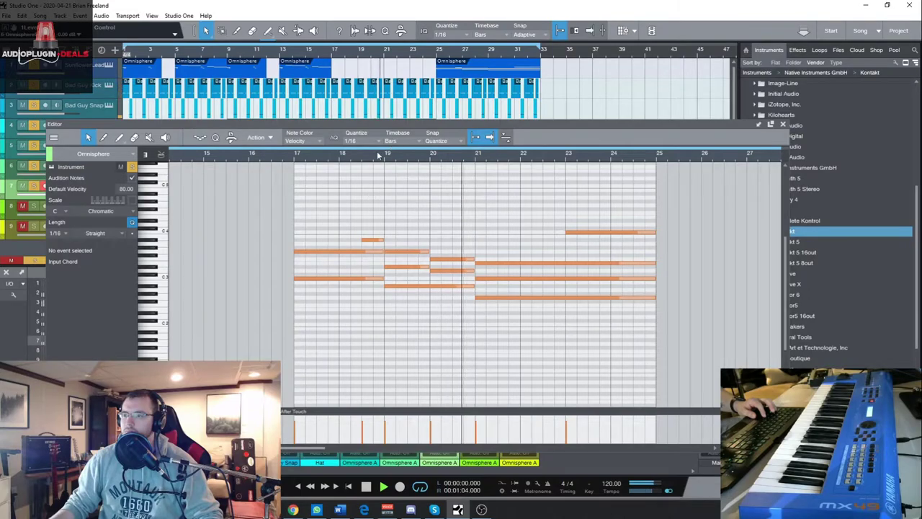
pyautogui.moveTo(288, 128); pyautogui.dragTo(370, 122)
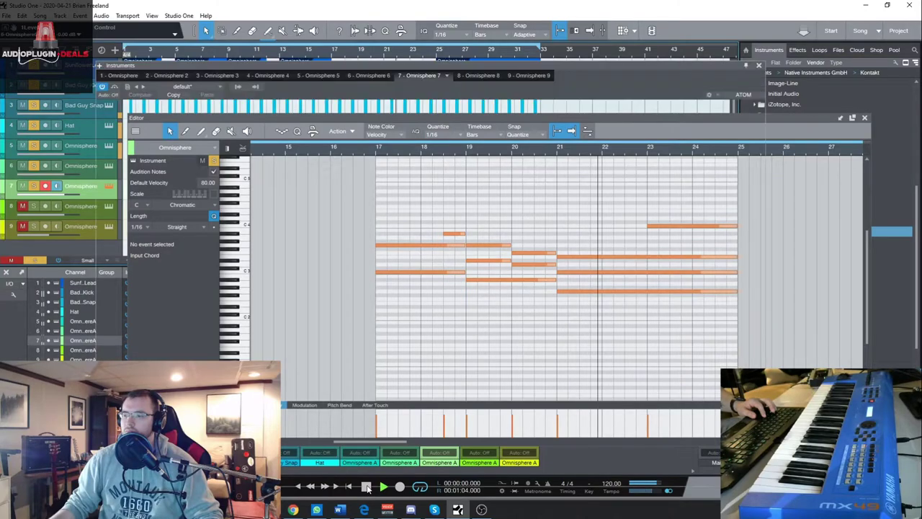
pyautogui.press('F11')
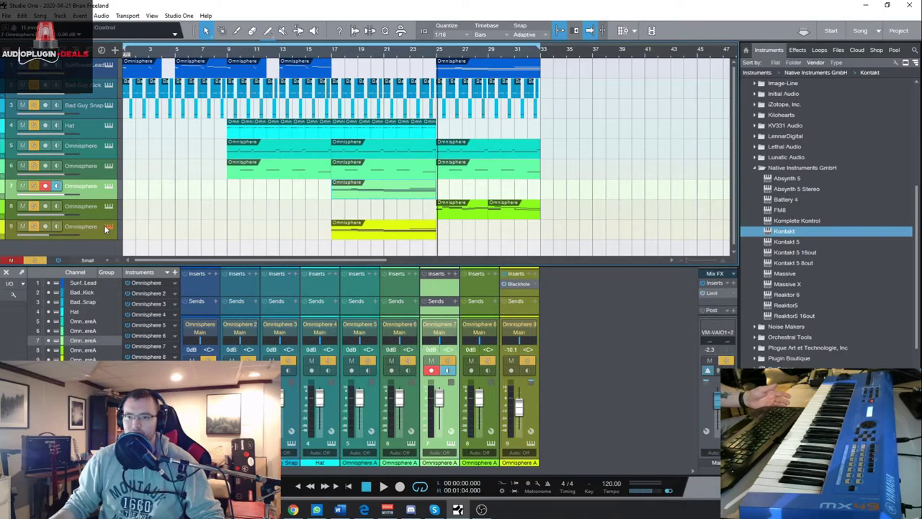
# Step: Check track 9's Godzilla - Hum Swells patch, solo track 9, and jump playback to bar 17
pyautogui.click(108, 226)
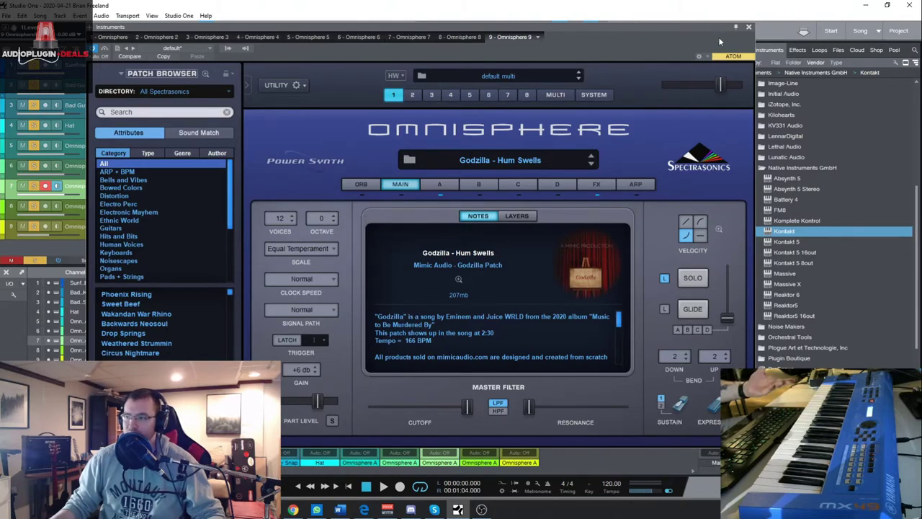
pyautogui.click(749, 28)
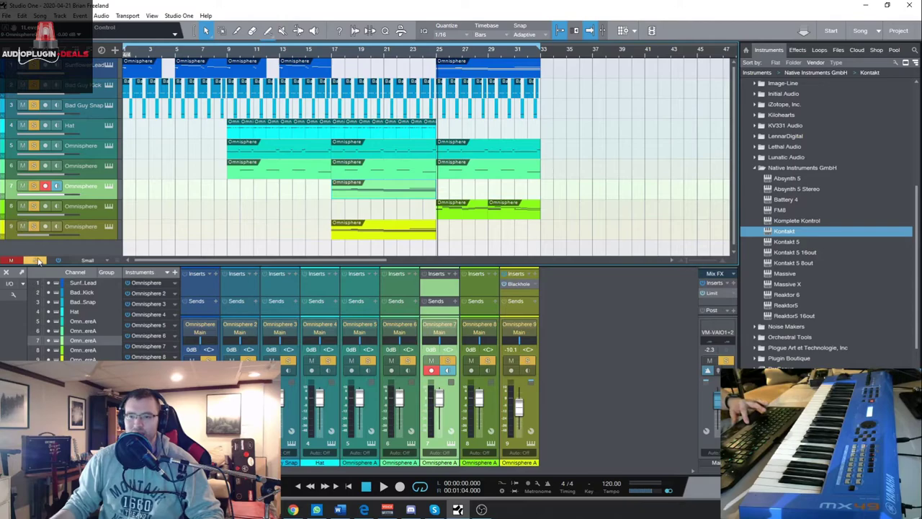
pyautogui.click(39, 260)
pyautogui.click(333, 57)
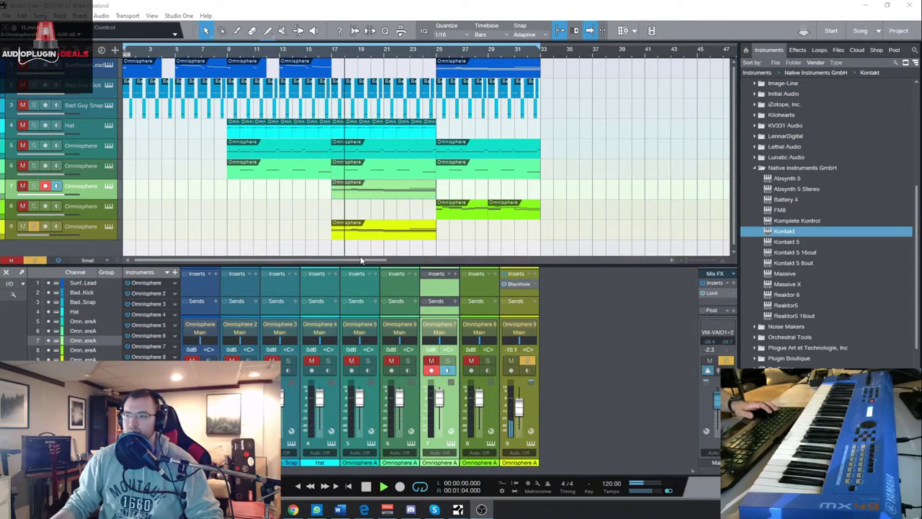
# Step: Review track 9's yellow part notes in the editor, then stop playback
pyautogui.doubleClick(375, 233)
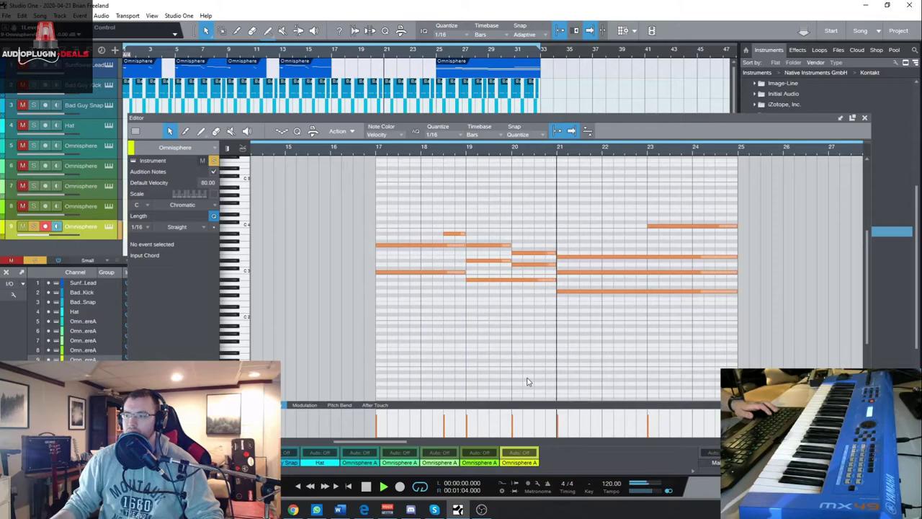
pyautogui.click(865, 118)
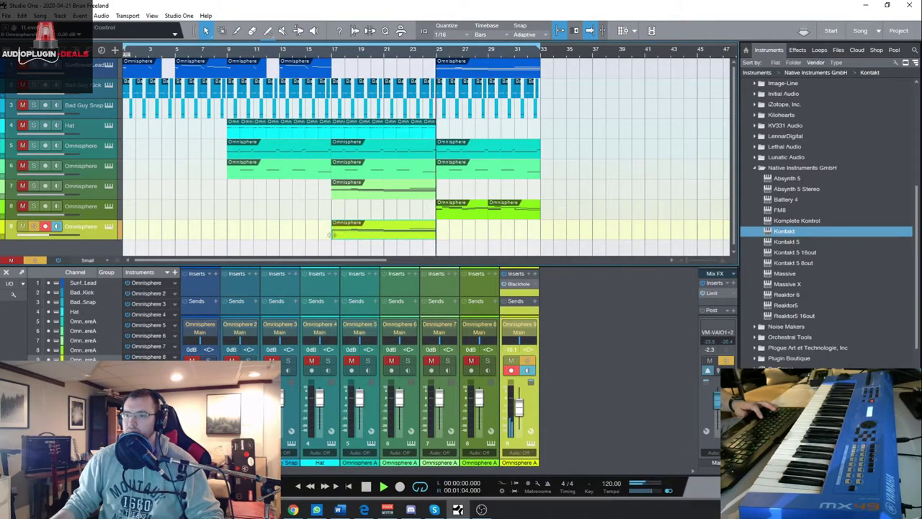
pyautogui.press('space')
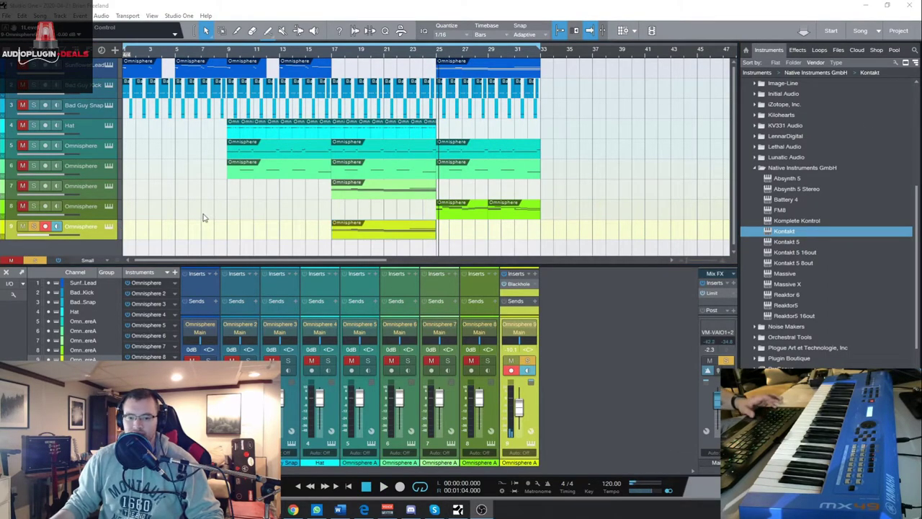
# Step: Solo track 8 alongside track 9 and check its I Don't Care_Var8 - Main Synth ARP patch
pyautogui.click(34, 206)
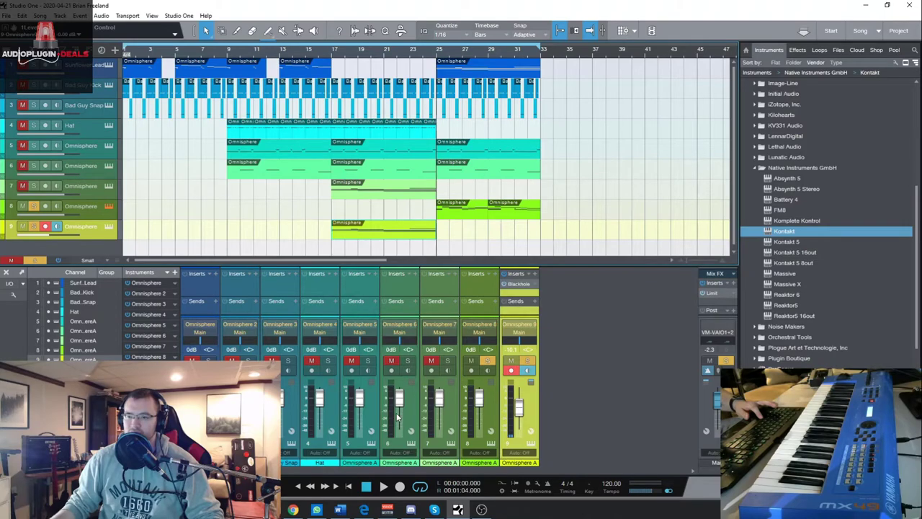
pyautogui.click(479, 325)
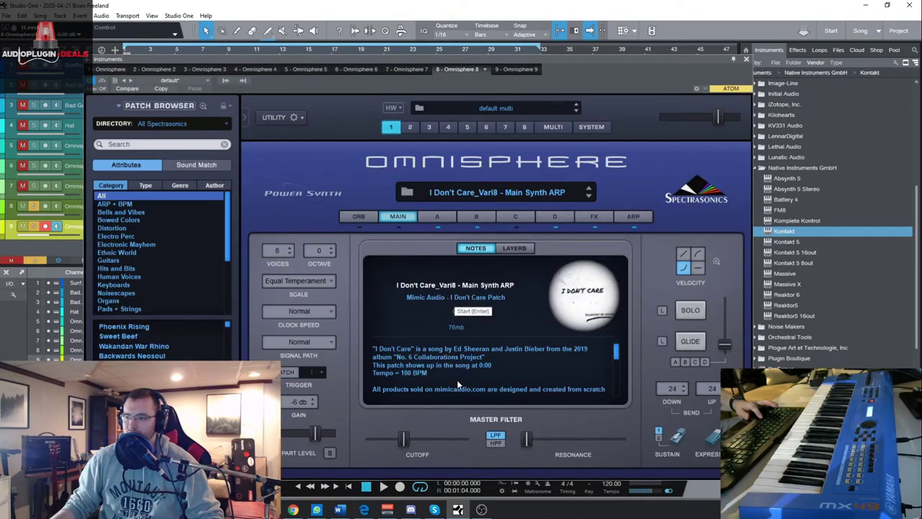
pyautogui.click(745, 60)
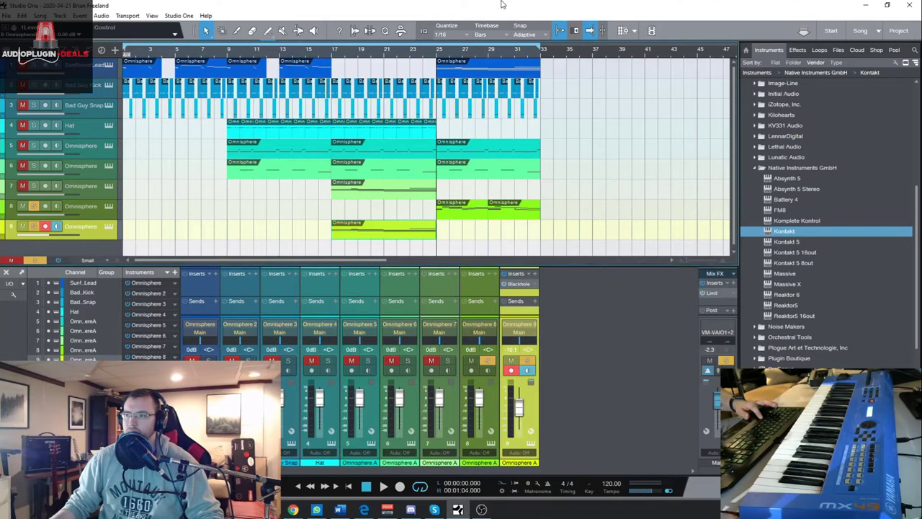
# Step: Start playback, jump to bar 25, and add tracks 5, 6, 3, 4 and 7 to the solo
pyautogui.press('space')
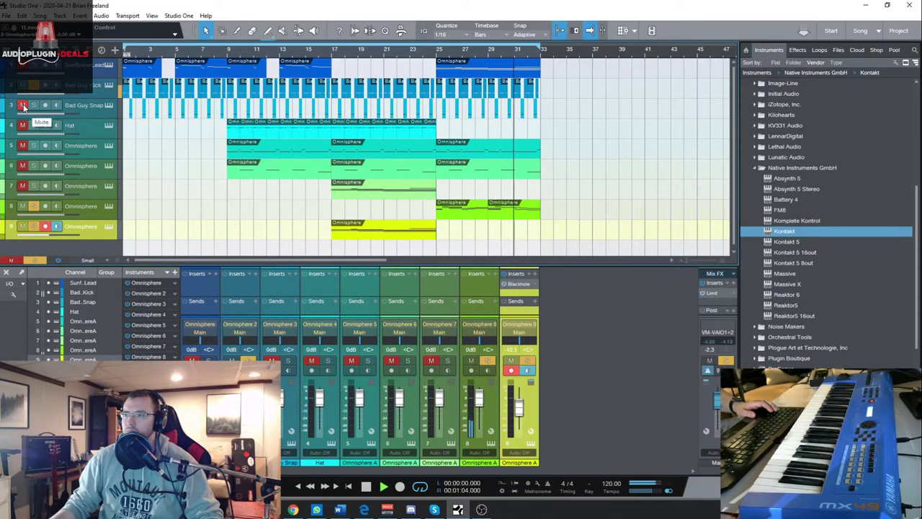
pyautogui.click(33, 145)
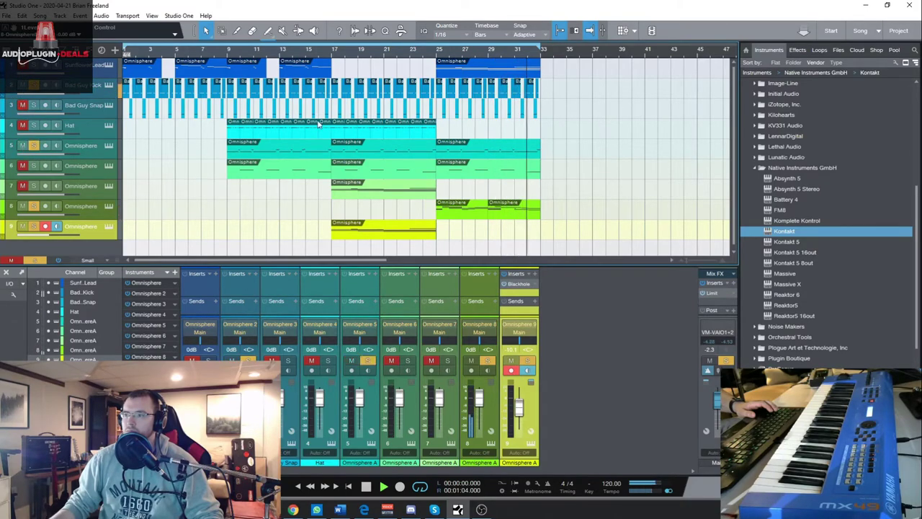
pyautogui.click(437, 55)
pyautogui.click(22, 164)
pyautogui.click(33, 165)
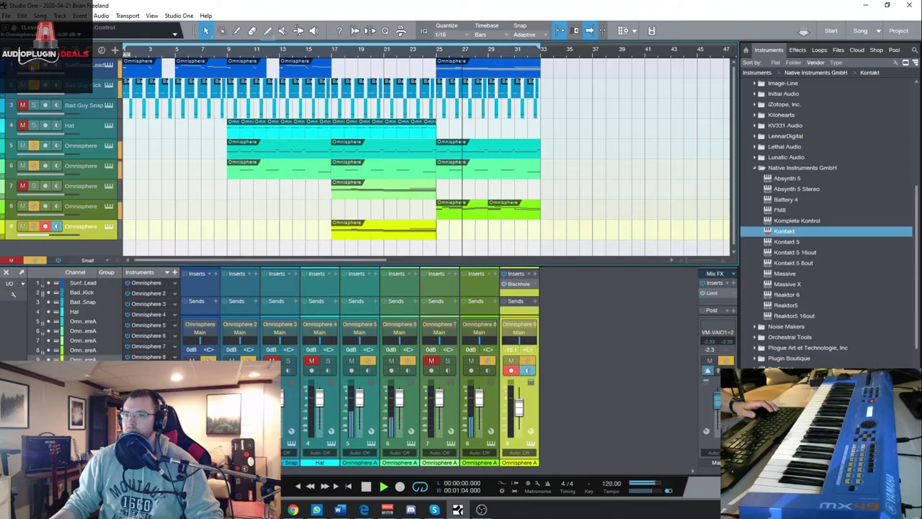
pyautogui.click(22, 106)
pyautogui.click(33, 105)
pyautogui.click(23, 125)
pyautogui.click(33, 125)
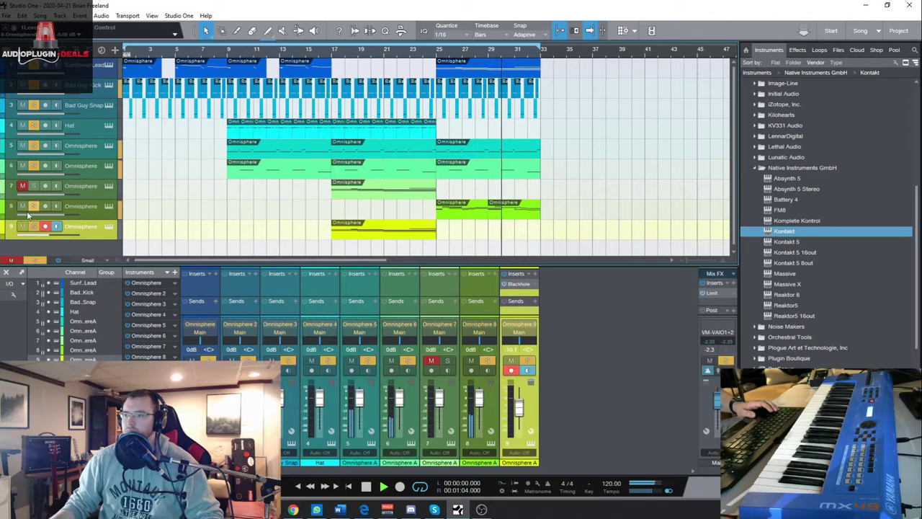
pyautogui.click(22, 186)
pyautogui.click(33, 186)
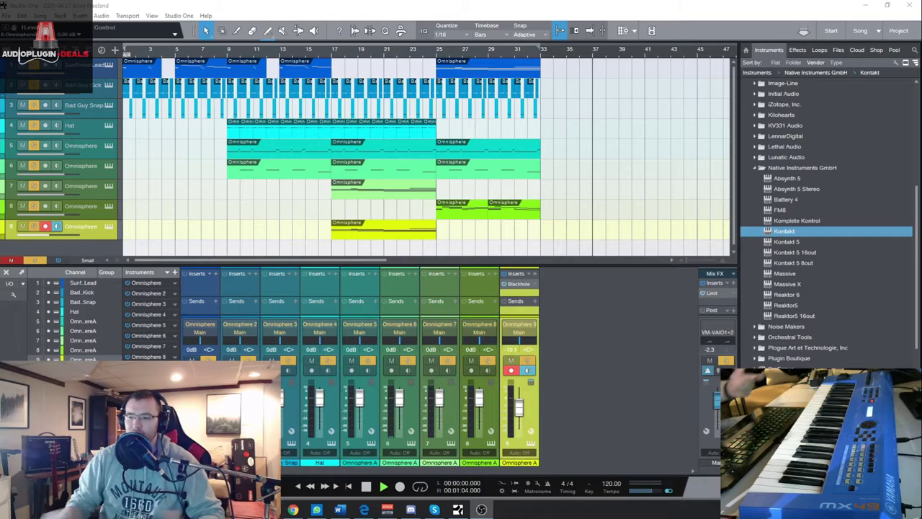
# Step: Stop the demo track's playback and rewind the transport with Return to Zero
pyautogui.press('space')
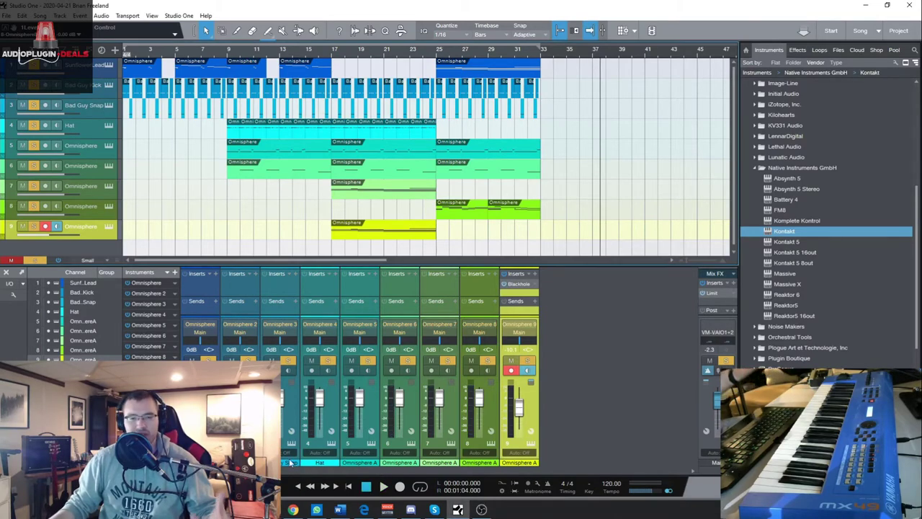
pyautogui.click(299, 487)
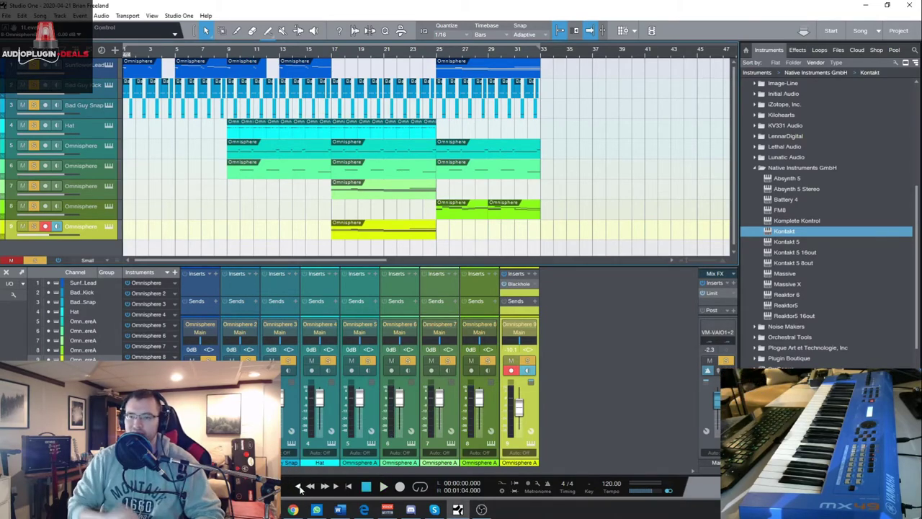